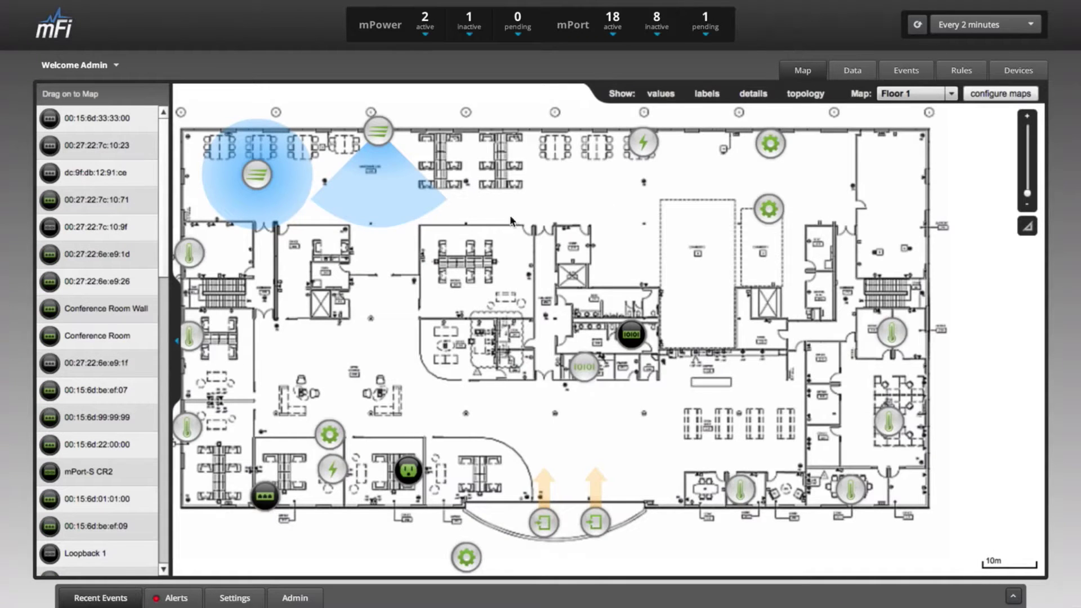
- Pan the Floor 1 plan to the right and slightly up within the map area
drag(517, 226, 542, 227)
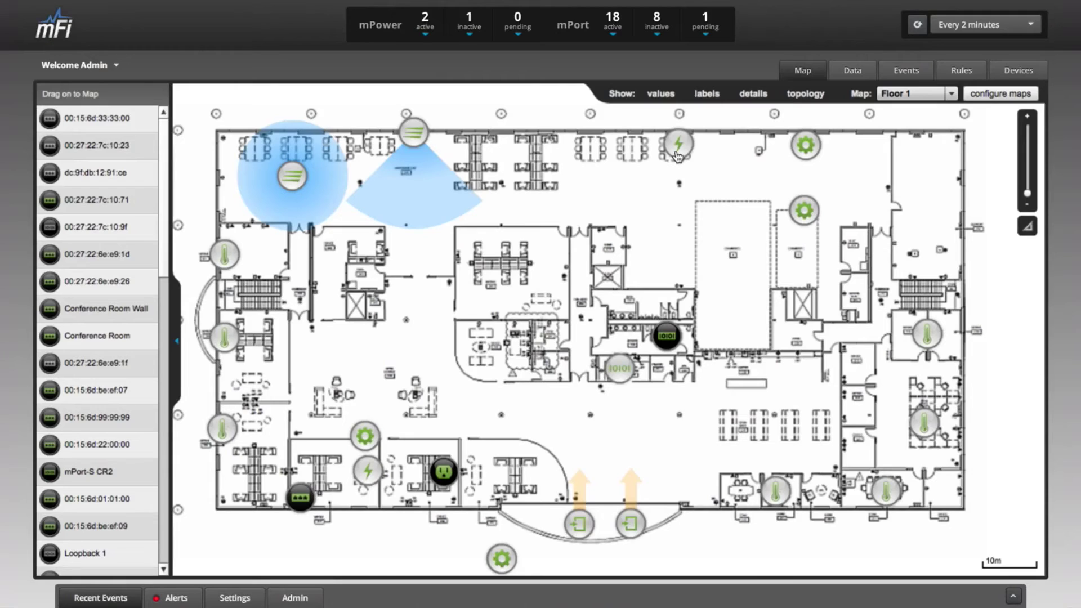
drag(649, 220, 648, 213)
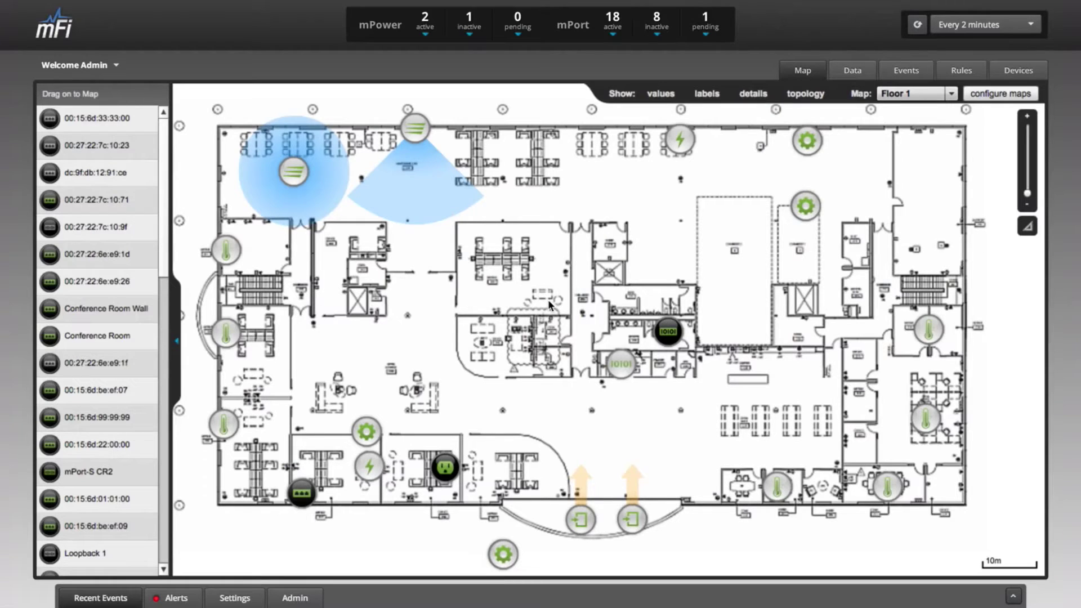
- Switch the map selection to Floor 2, then move on to the data analytics views
click(921, 94)
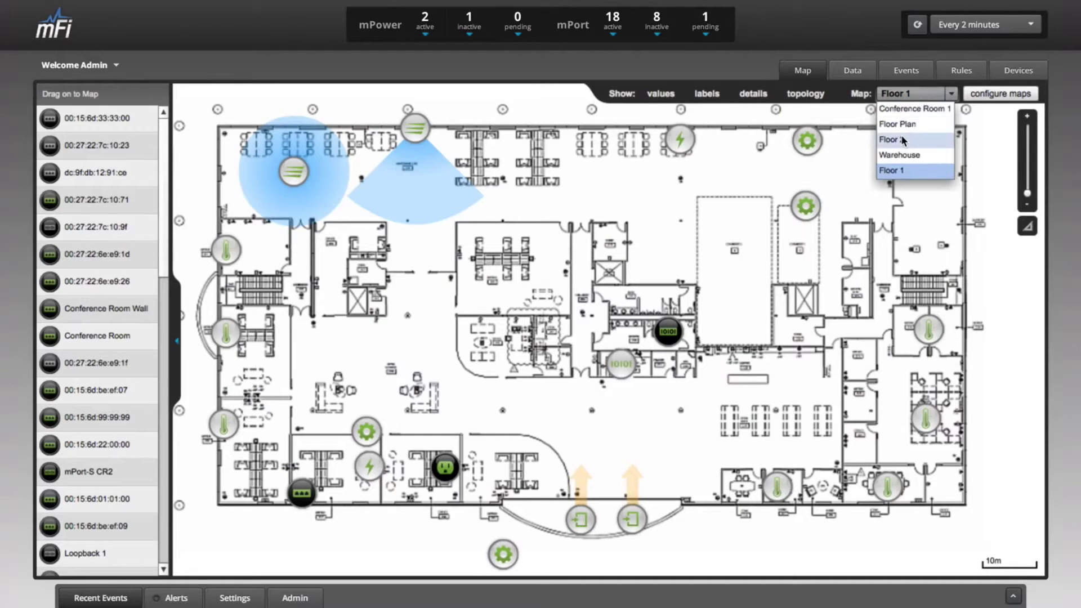
click(904, 139)
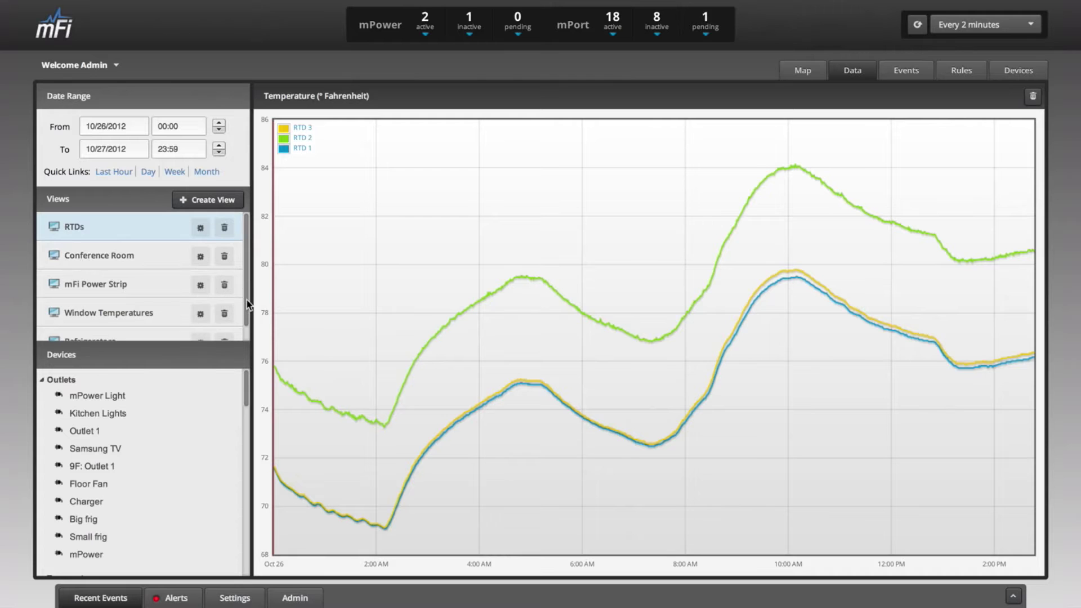
drag(248, 304, 248, 326)
- Add a new chart with Small frig and Big frig to the Refrigerators view and save
click(93, 330)
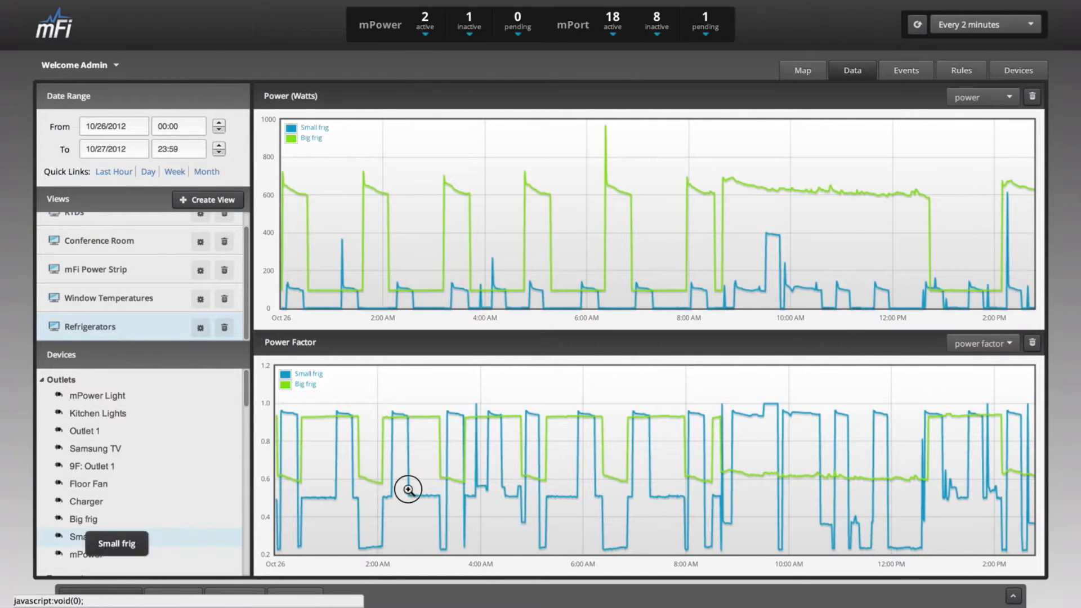
mouse_move(409, 490)
mouse_down()
mouse_move(572, 492)
mouse_move(621, 507)
mouse_up()
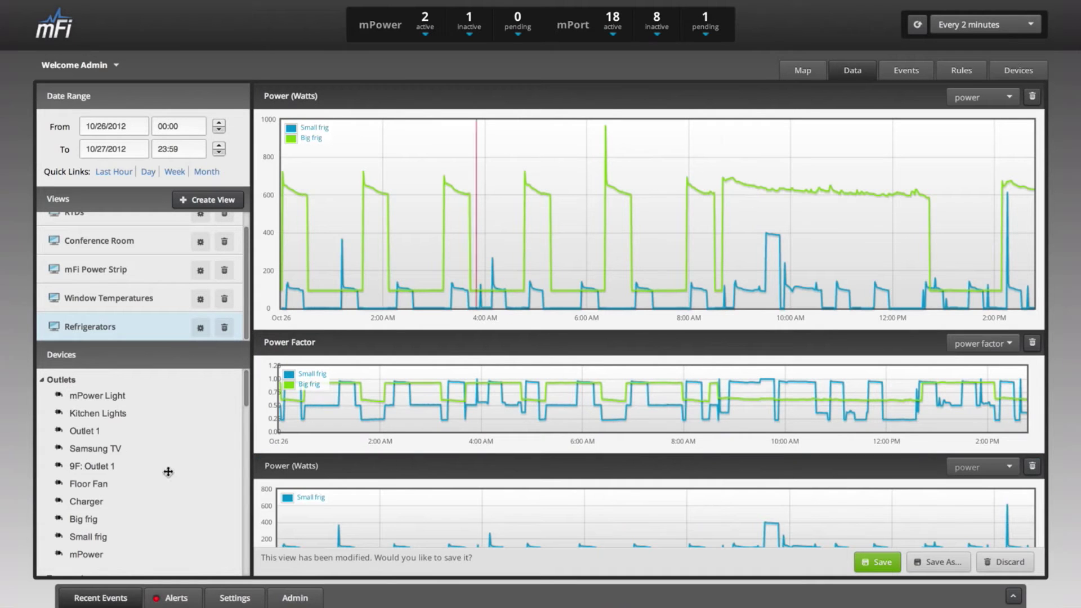
drag(83, 520, 623, 514)
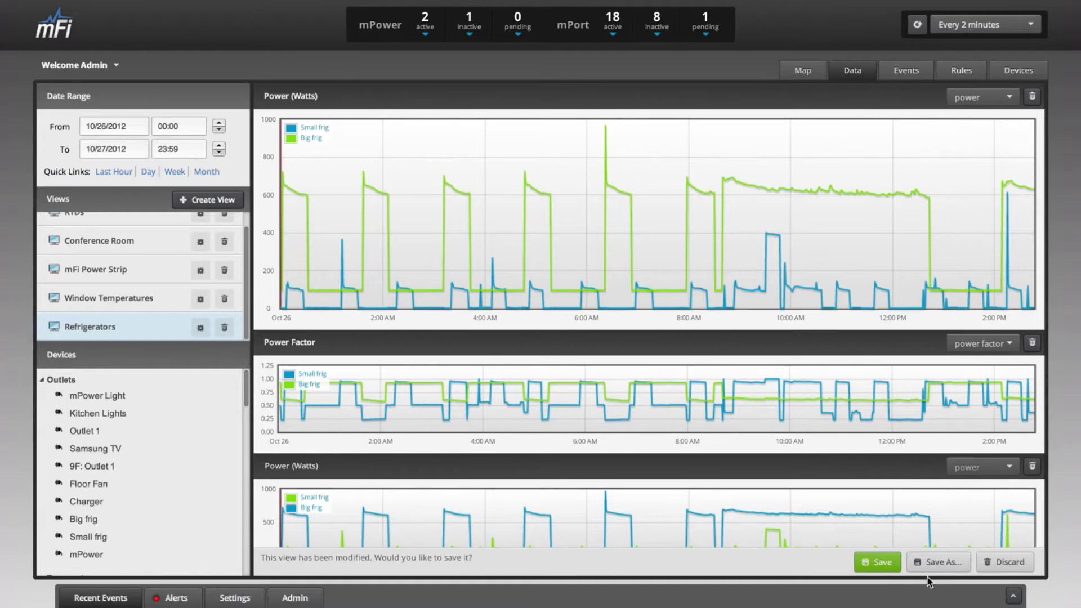
click(882, 563)
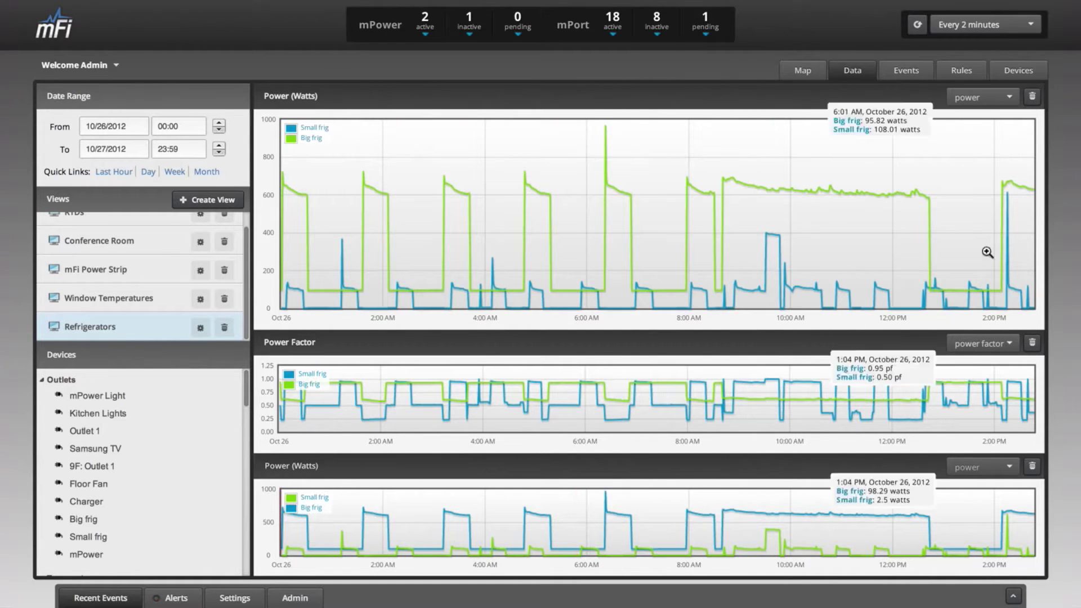
- Change the third Refrigerators chart's metric to voltage and save the view
click(996, 472)
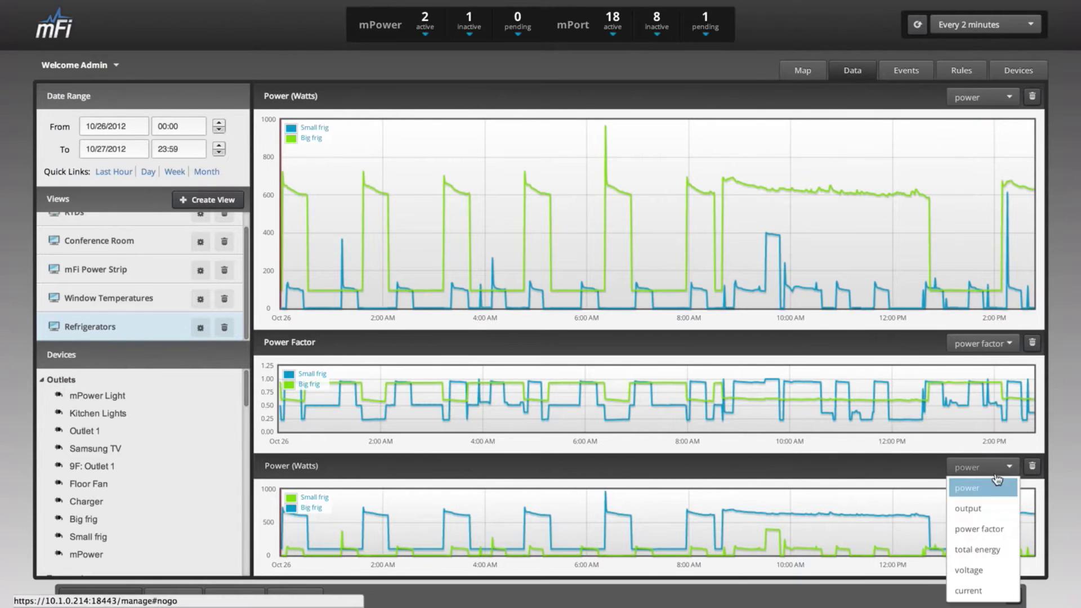
click(976, 570)
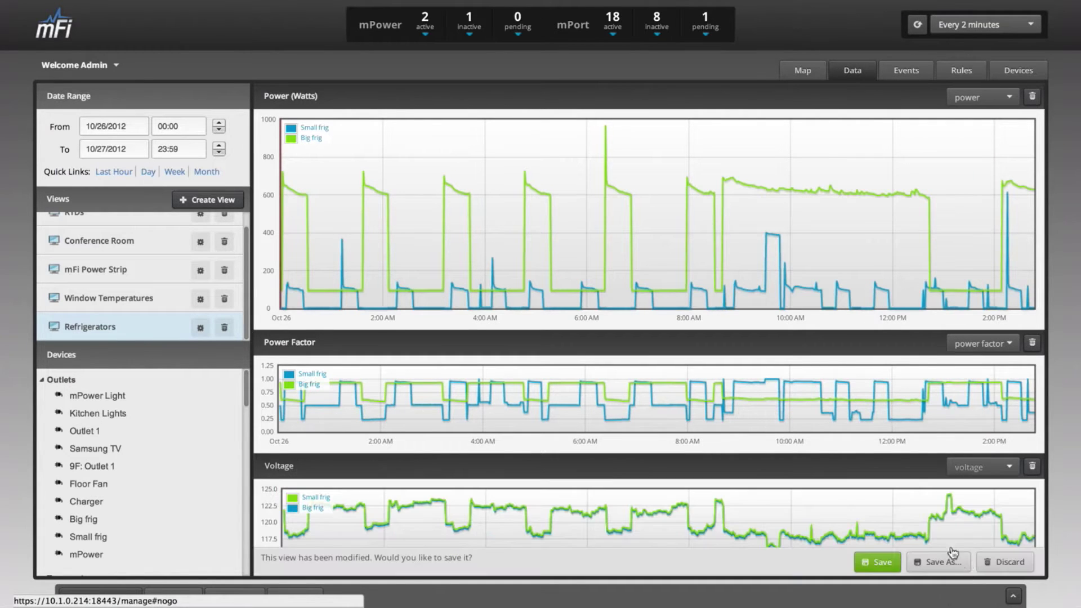
click(882, 563)
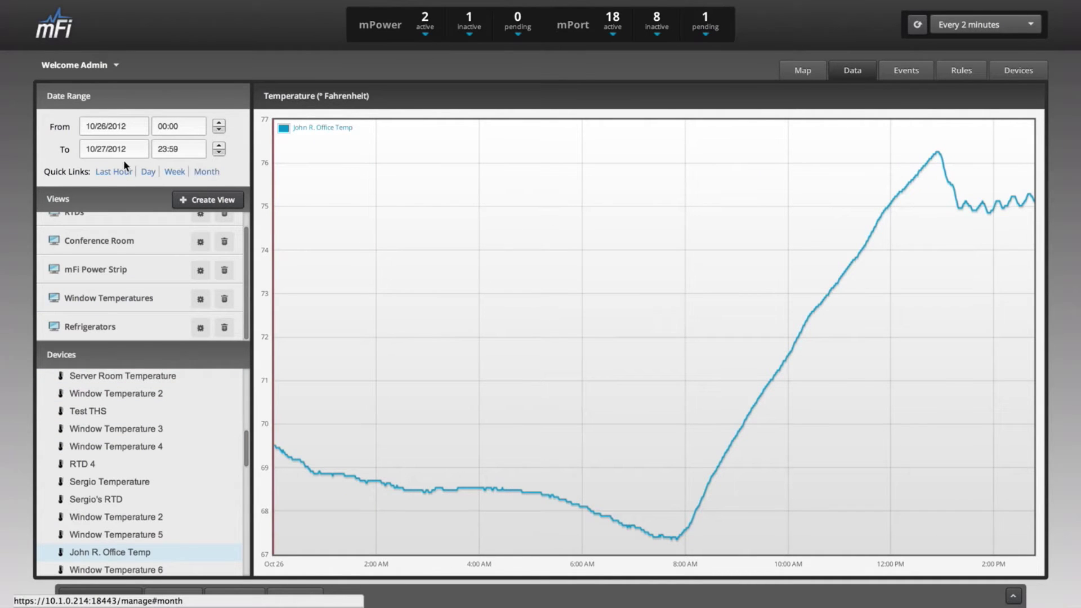
- Show a week of Window Temperatures data, zoomed to October 23, 1:33–6:49 AM
click(174, 172)
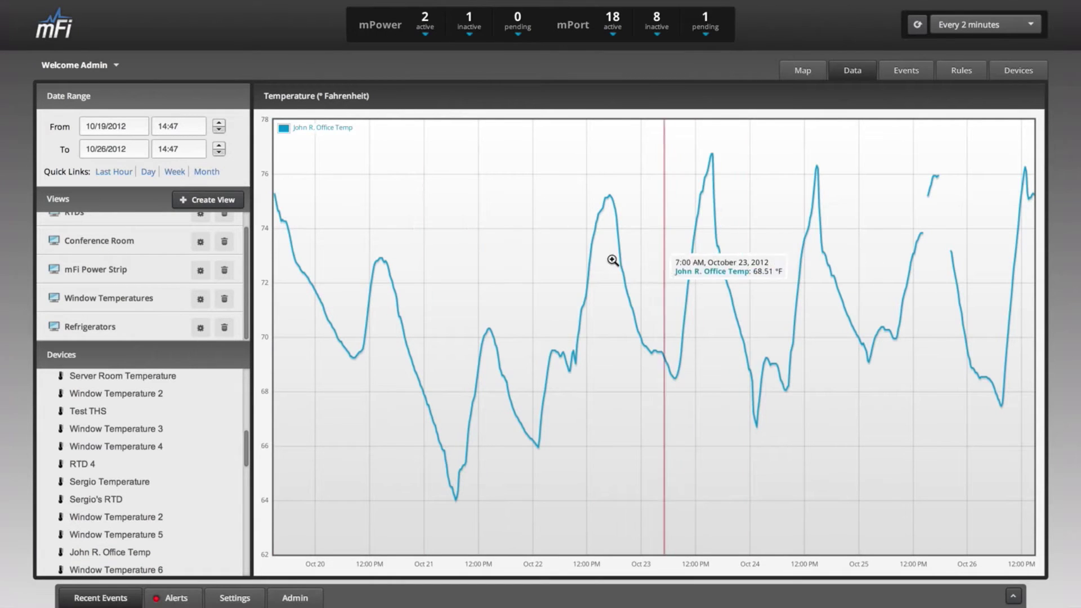
click(96, 298)
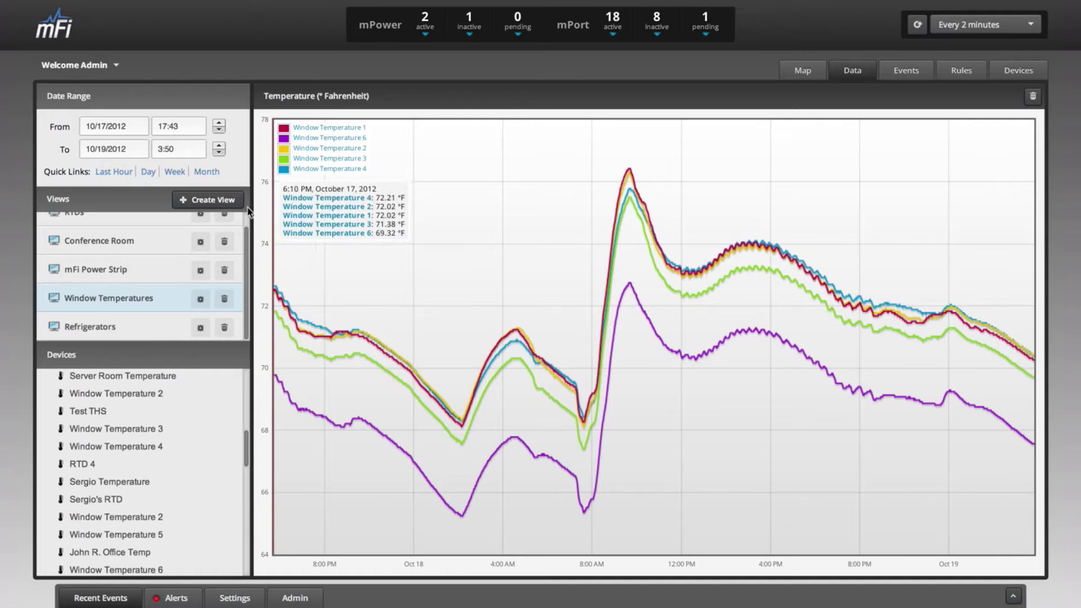
click(174, 173)
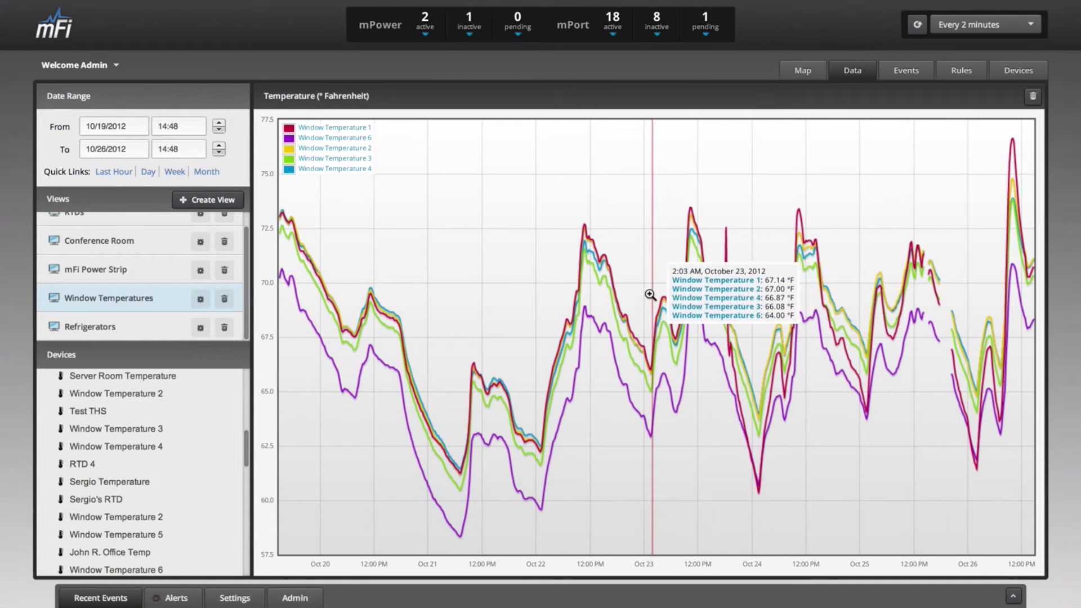
drag(642, 295, 685, 296)
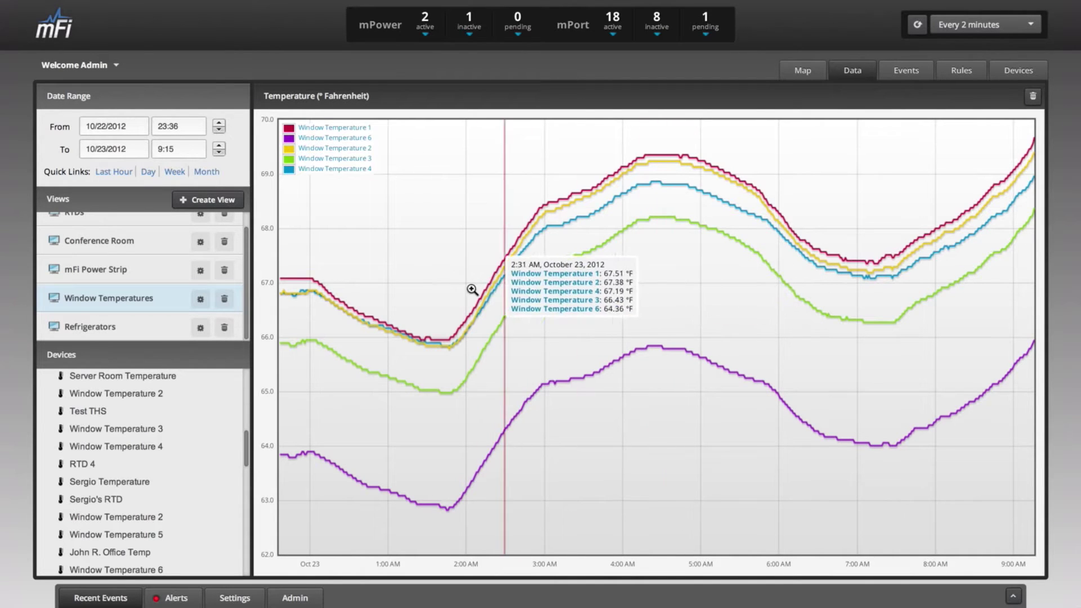
drag(432, 290, 844, 309)
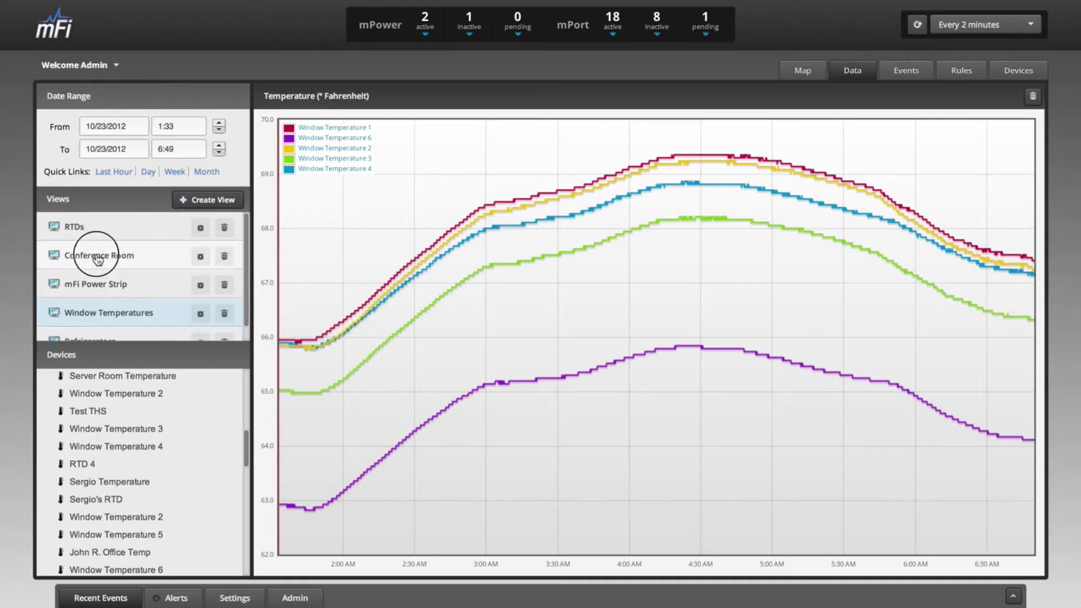
- Chart Conference Room Motion and Motion: mFi Lab over a week, zoomed to October 24–26
click(131, 254)
scroll(246, 481, down, 5)
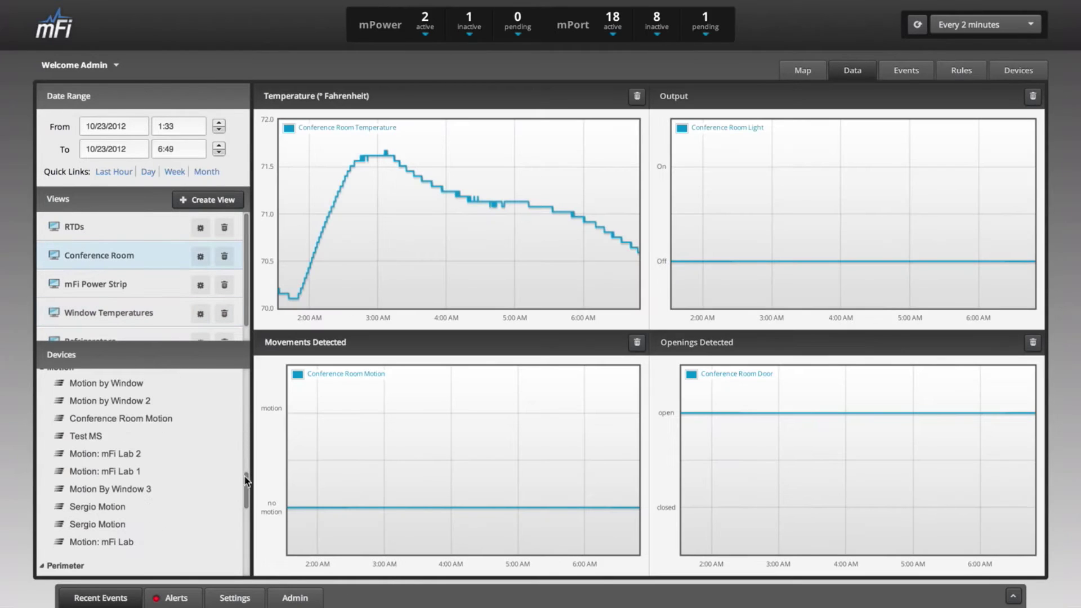
click(145, 417)
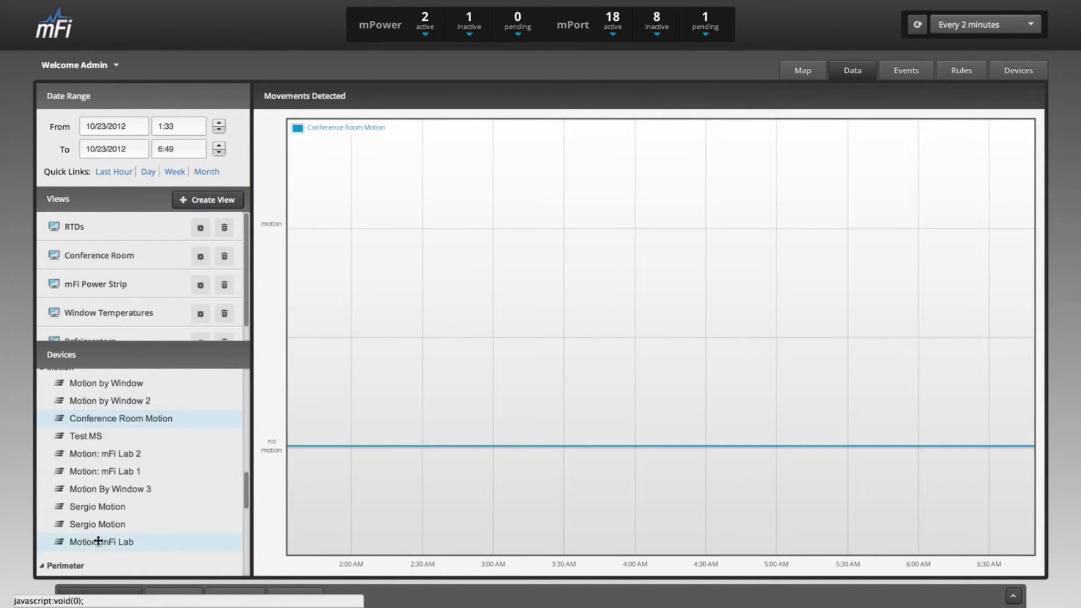
drag(539, 451, 655, 448)
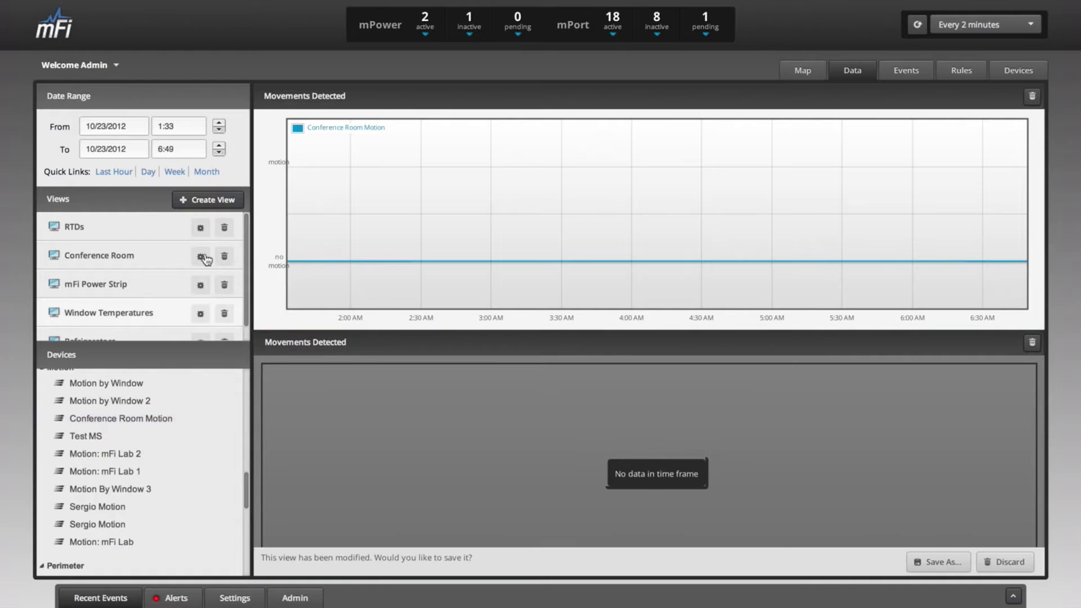
click(174, 171)
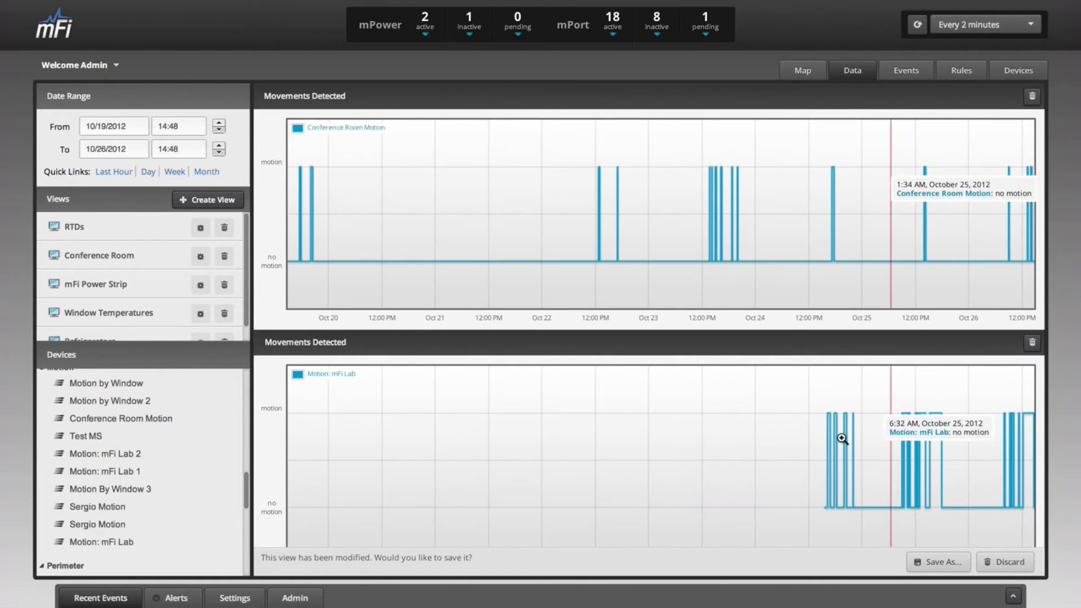
drag(820, 438, 1032, 446)
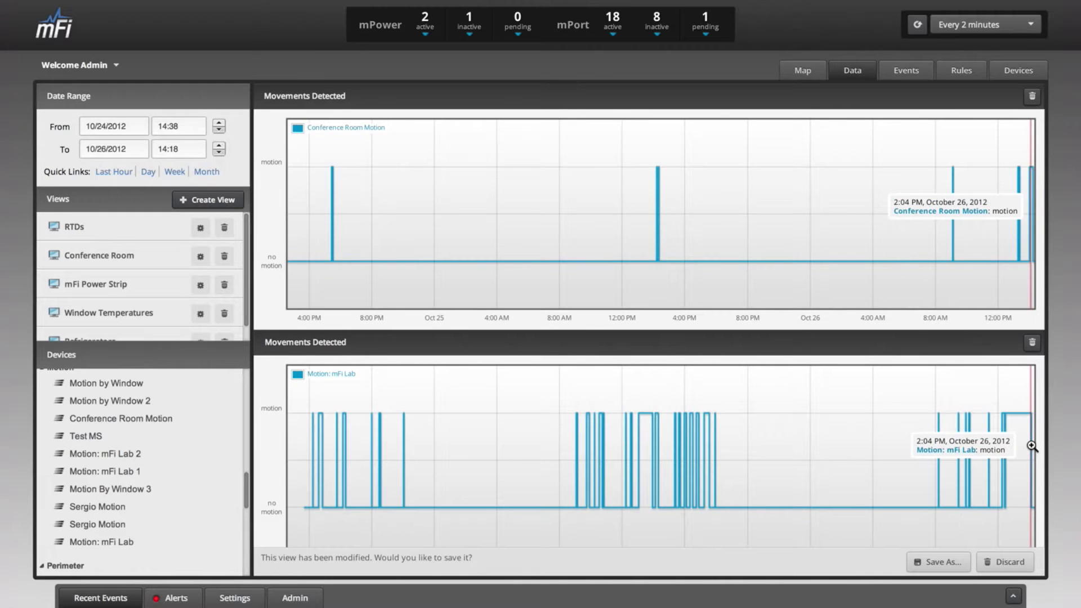
click(802, 70)
- Show the Floor 1 map and switch Machine 2's 12 V output on
click(934, 100)
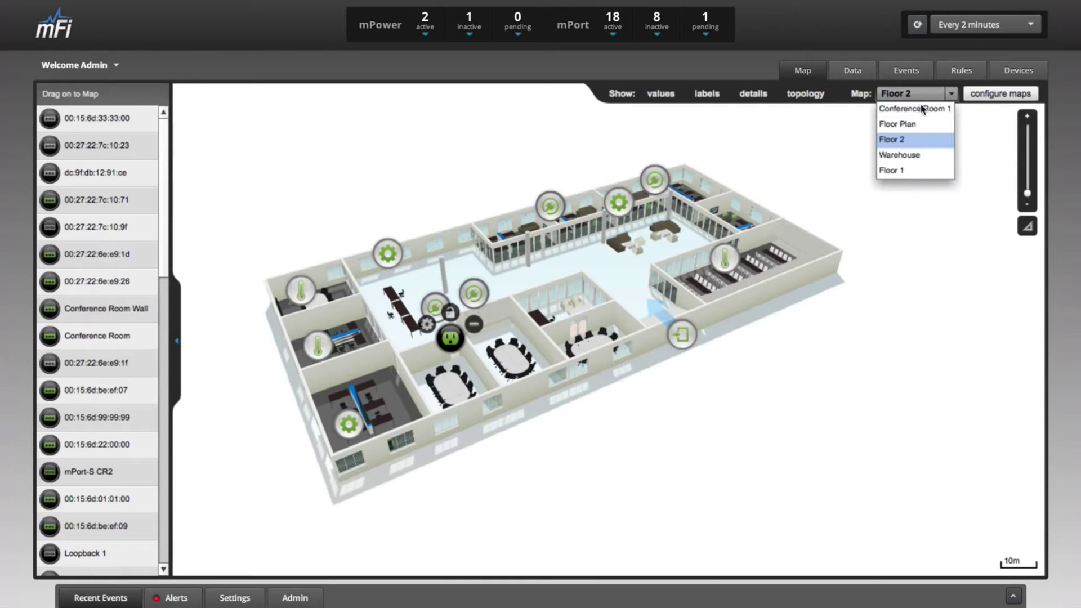
click(893, 170)
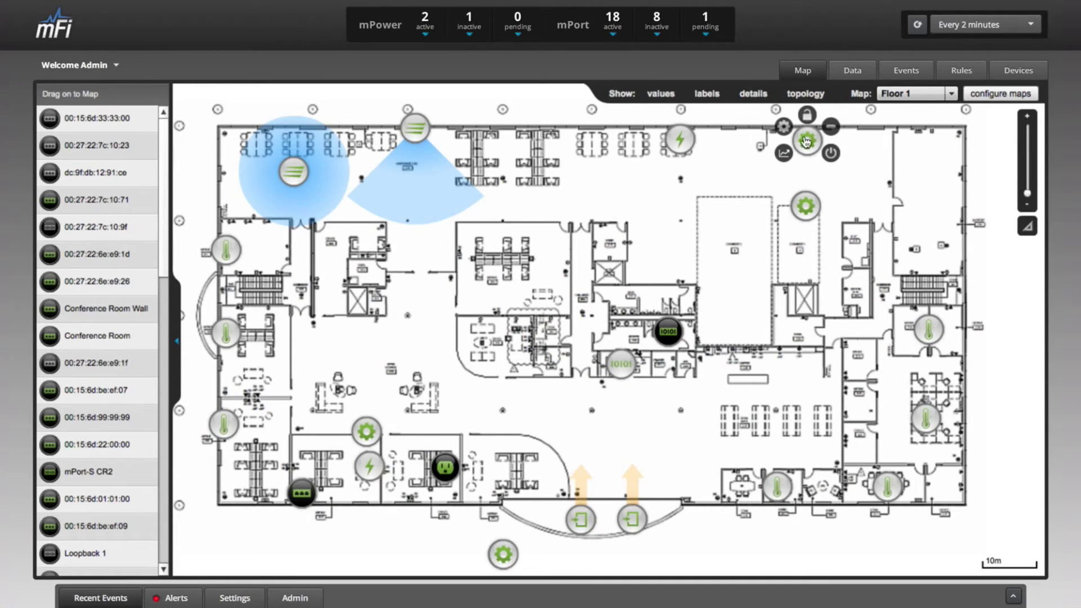
click(784, 128)
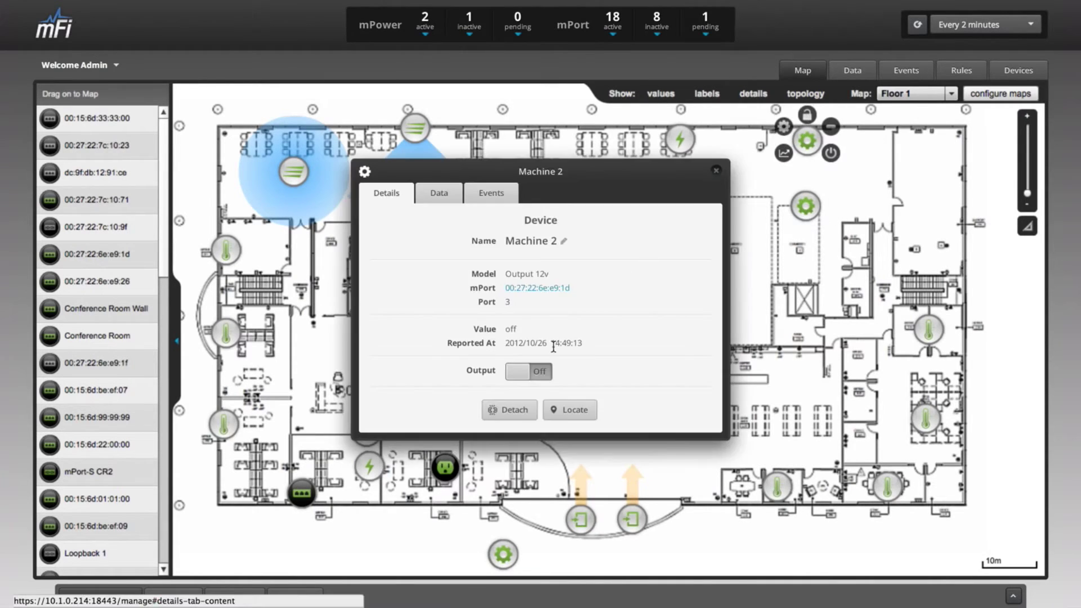
click(530, 381)
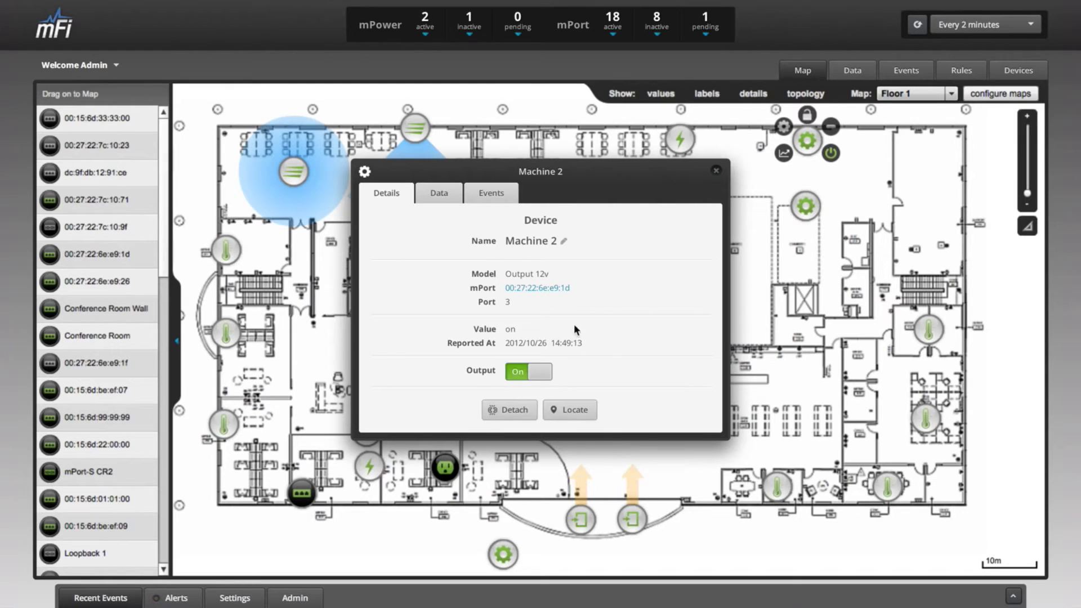
click(716, 170)
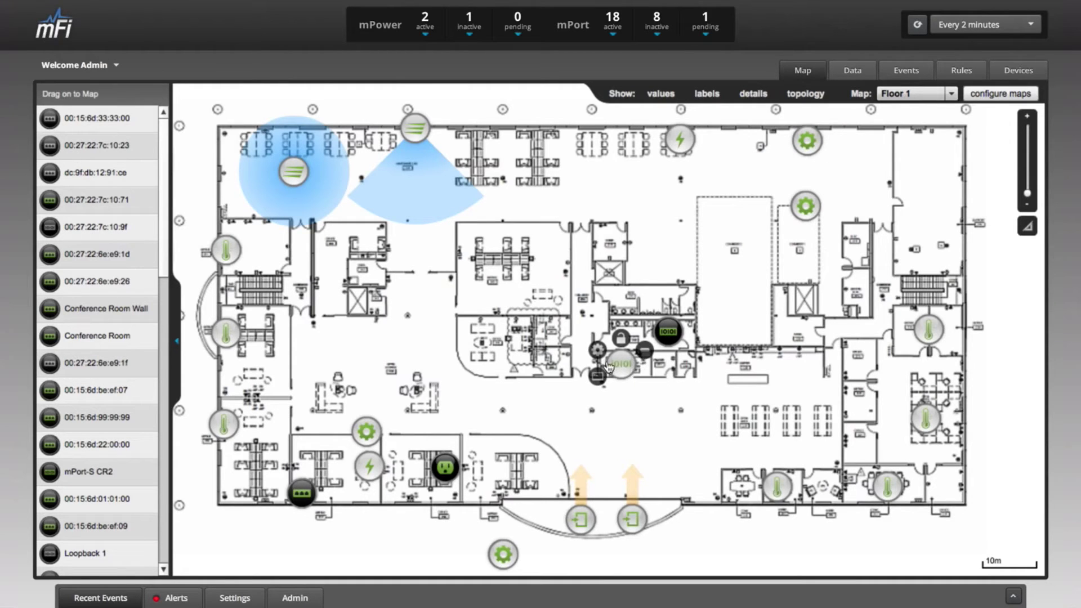
click(598, 378)
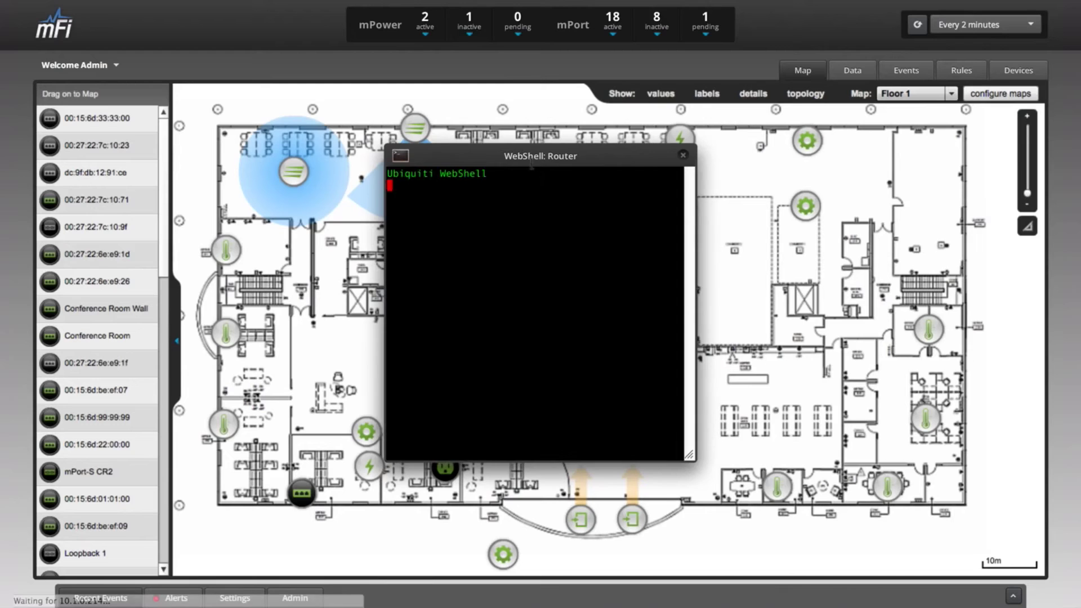
drag(464, 141, 278, 98)
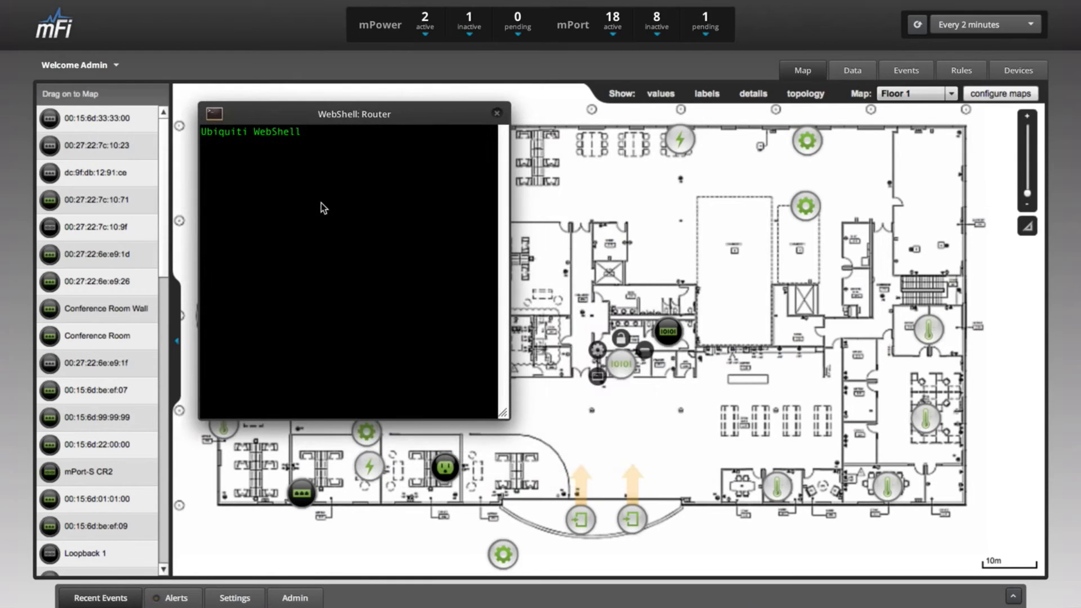
text(e)
key(Return)
key(Return)
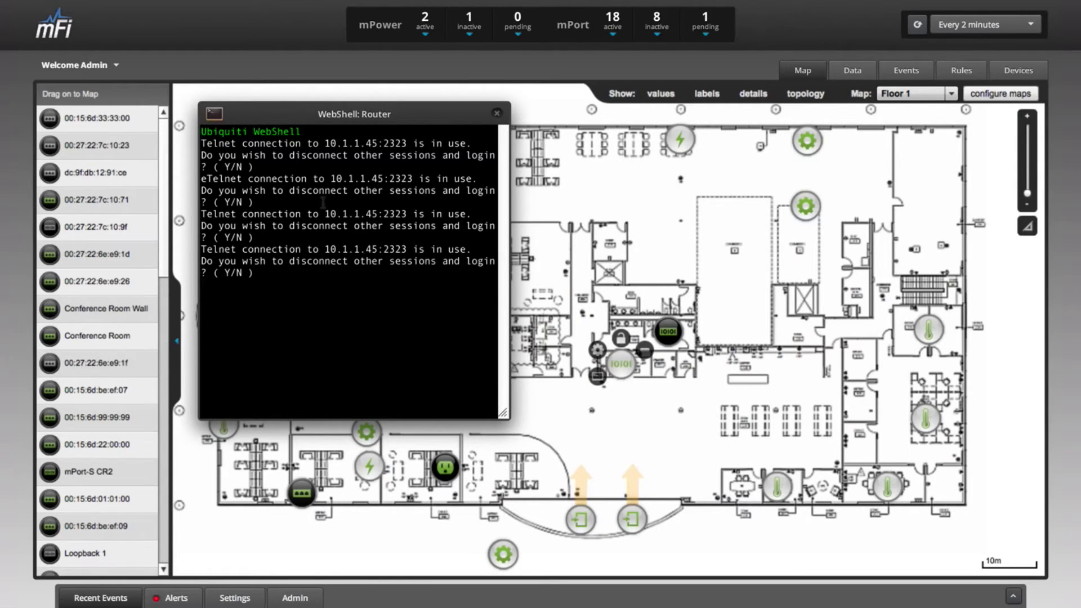
click(497, 113)
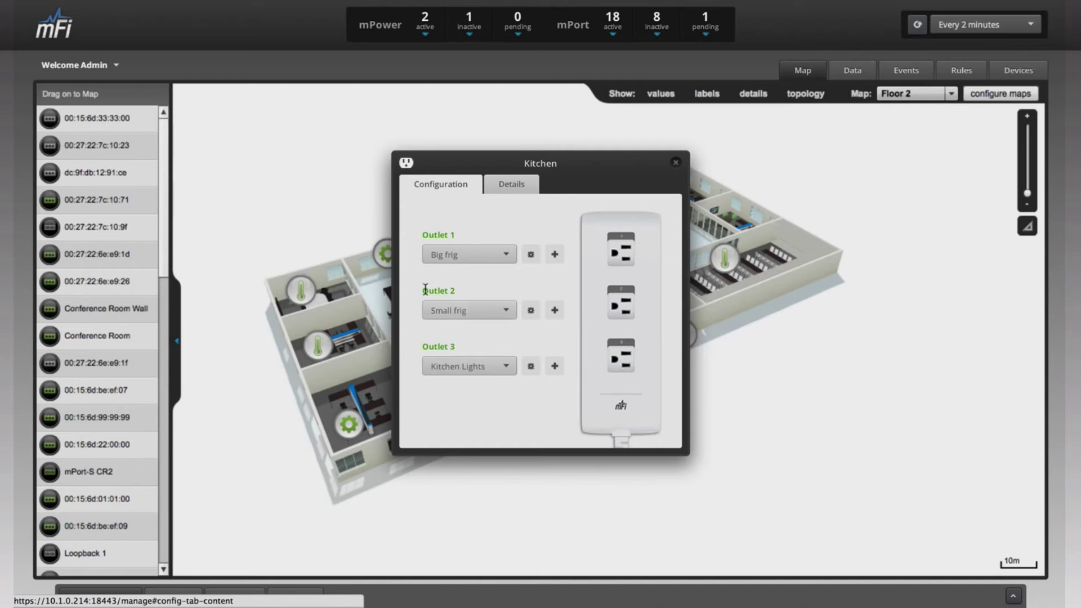
- Inspect the Small frig and Kitchen Lights outlets, toggling Kitchen Lights off and back on
click(530, 310)
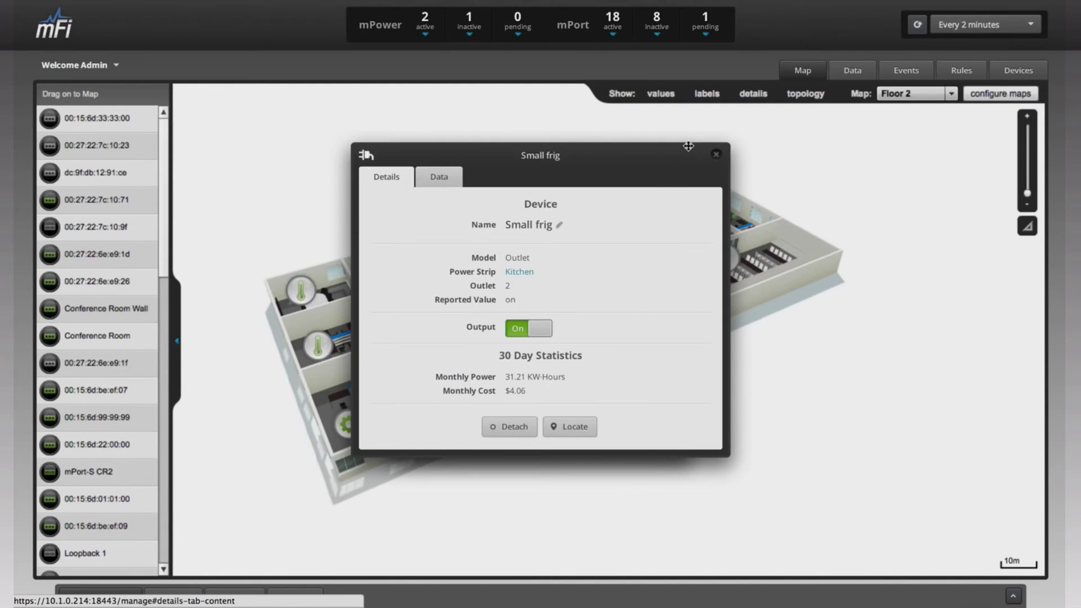
click(717, 154)
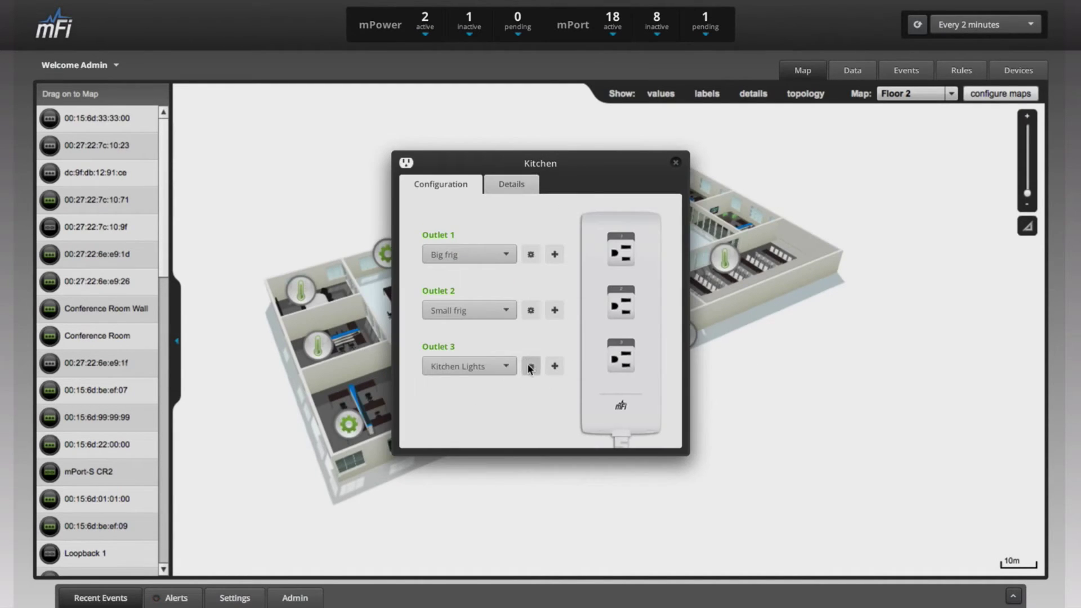
click(531, 367)
click(535, 332)
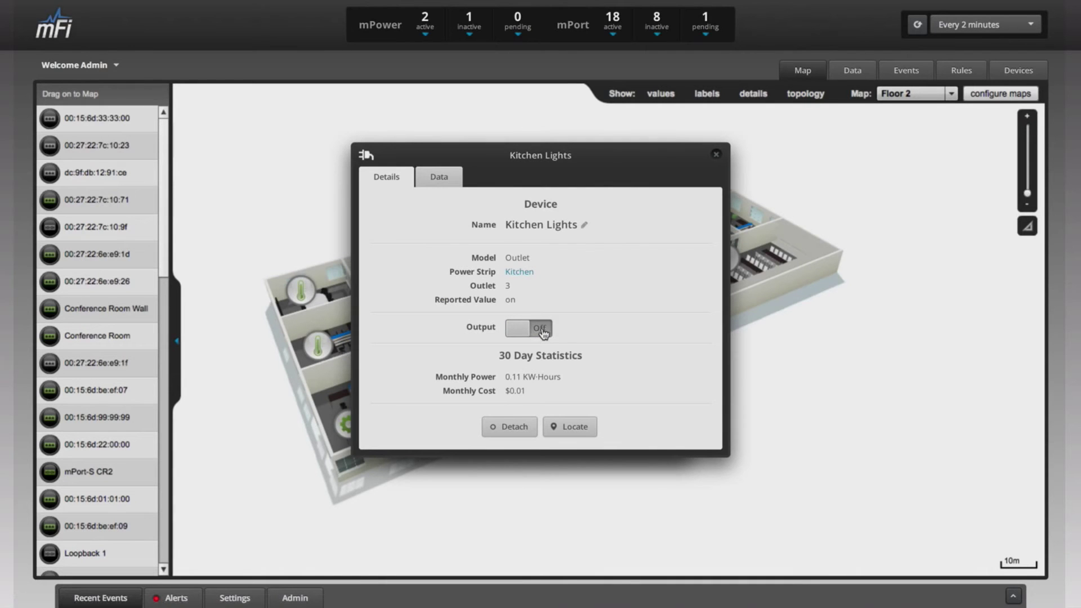
click(544, 332)
click(717, 157)
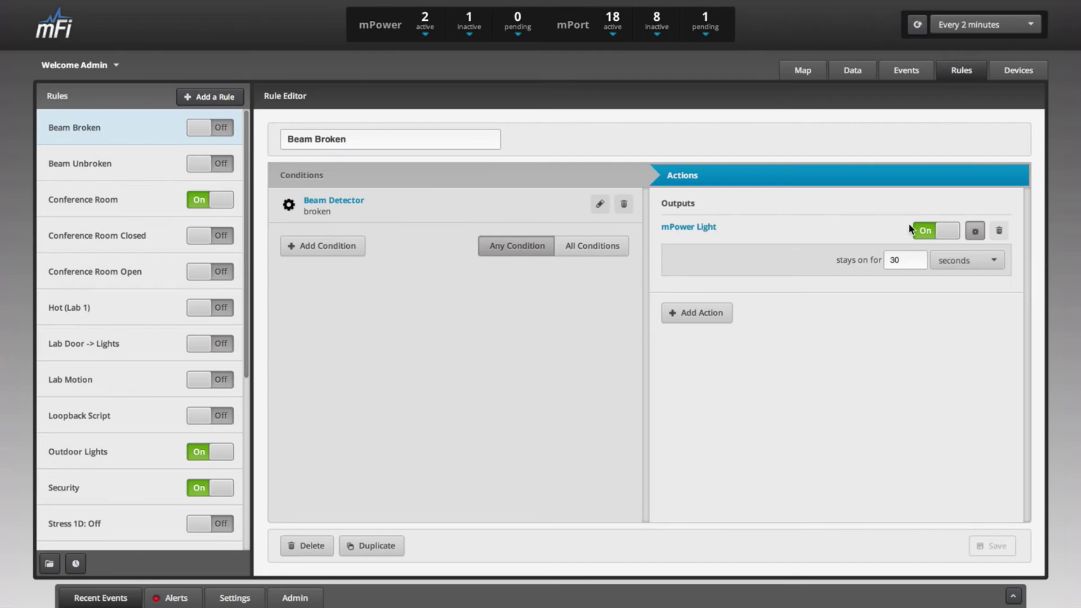
- Open the Security rule and review its Night-time schedule and Motion in Building condition
click(93, 488)
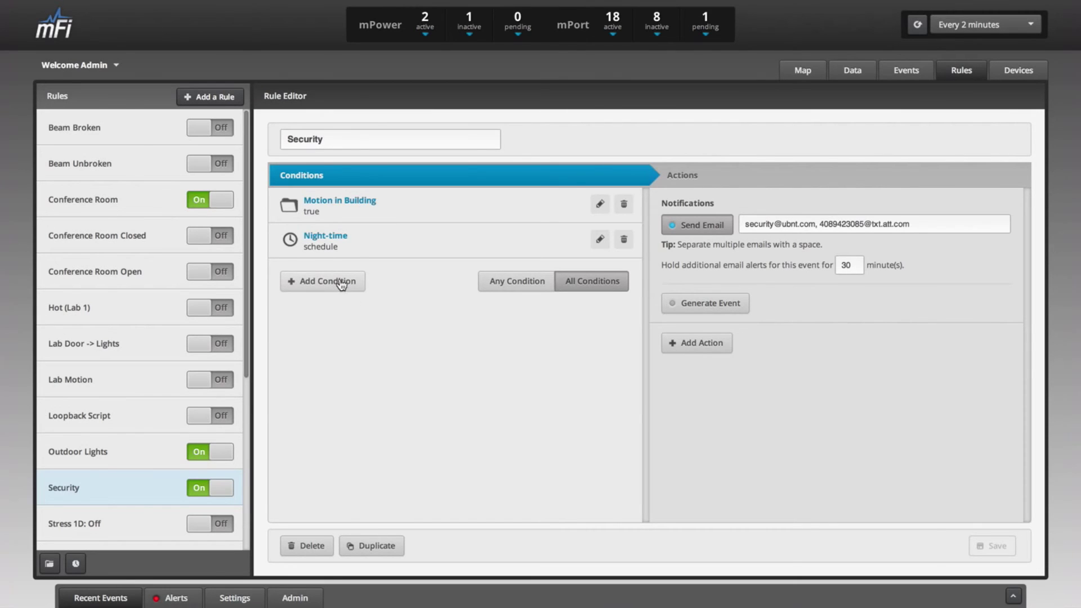
click(322, 238)
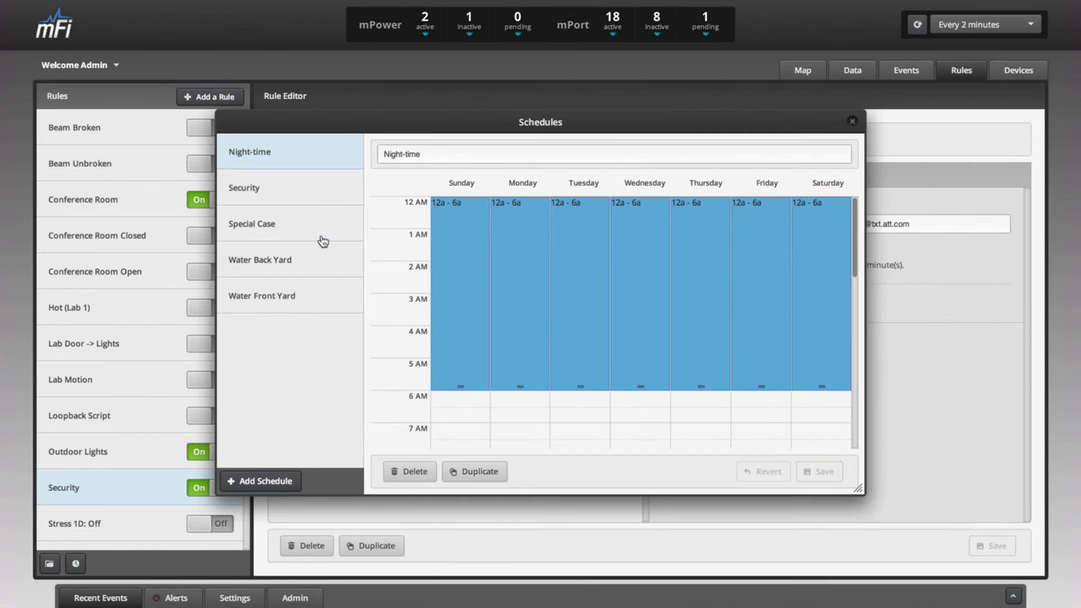
click(853, 121)
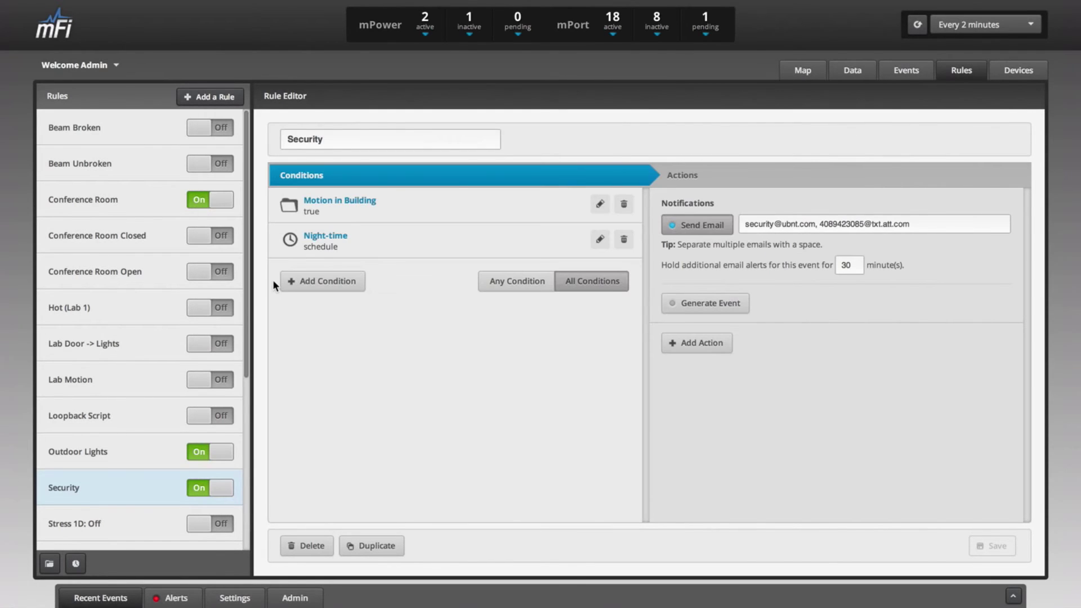
click(320, 211)
- Review the Motion in Building condition set, then open the Conference Room rule
click(353, 205)
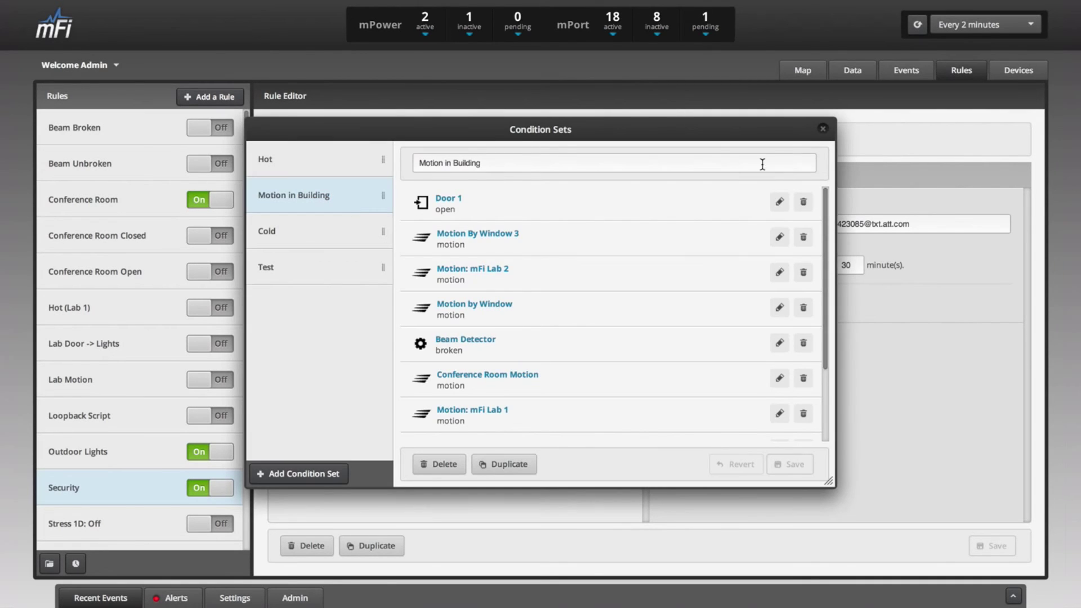
click(823, 132)
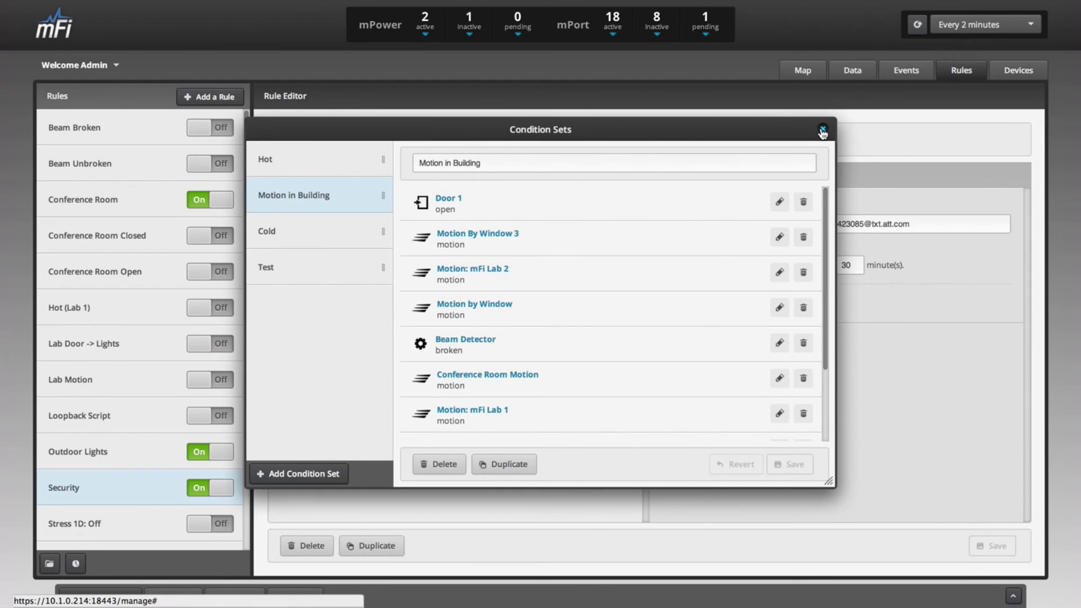
click(90, 211)
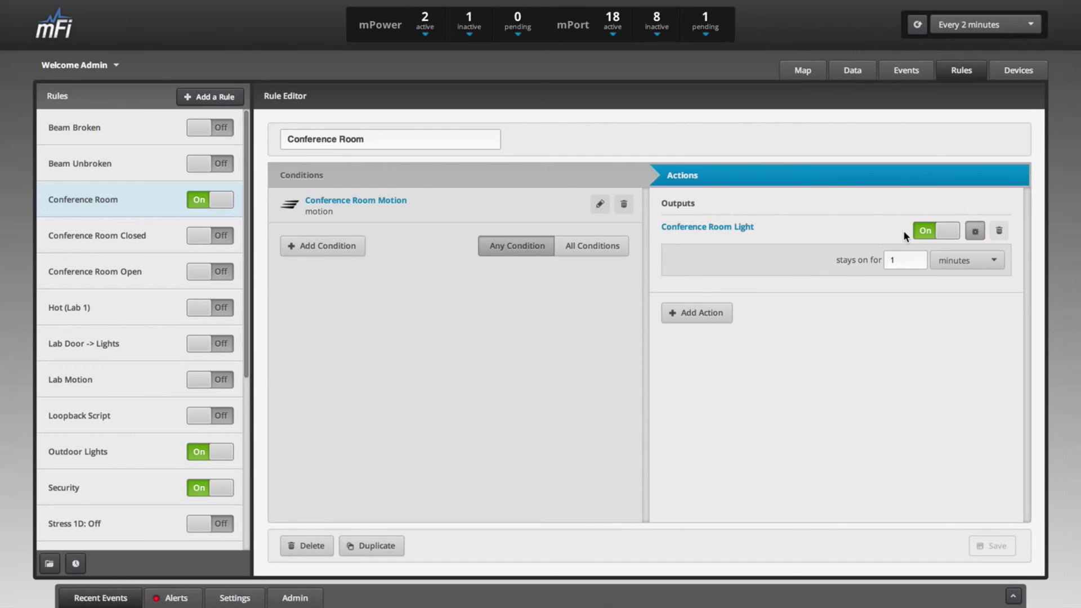
- Return to the maps and display the Conference Room 1 map
click(801, 68)
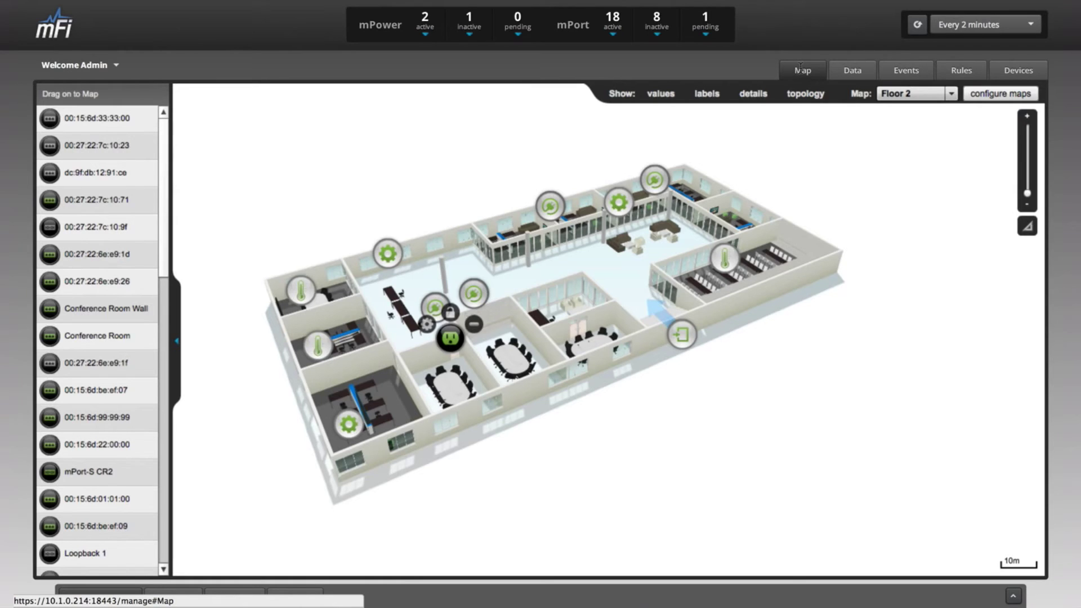
click(924, 99)
click(918, 109)
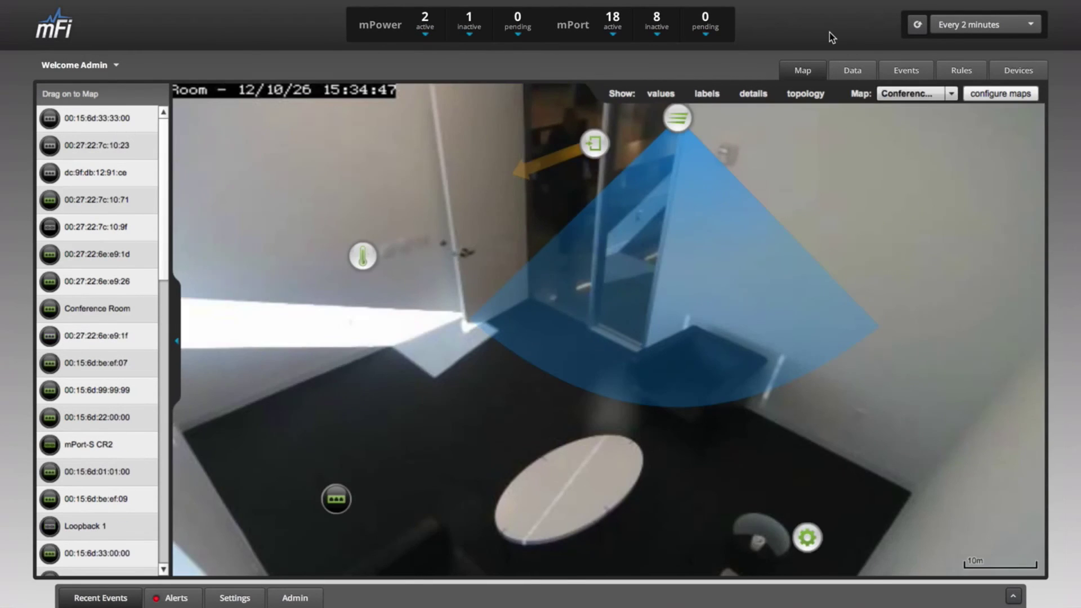